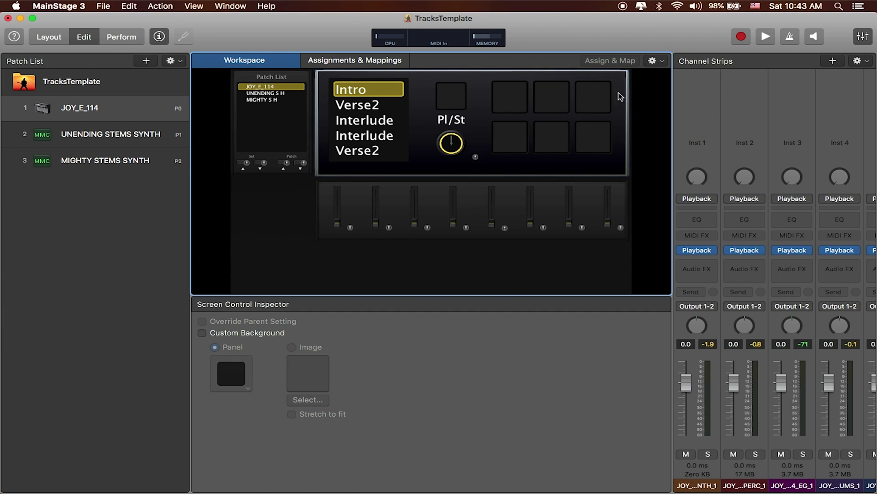
- Select the top-left pad so the Screen Control Inspector lists its mapping targets
{"action": "left_click", "coordinate": [511, 104]}
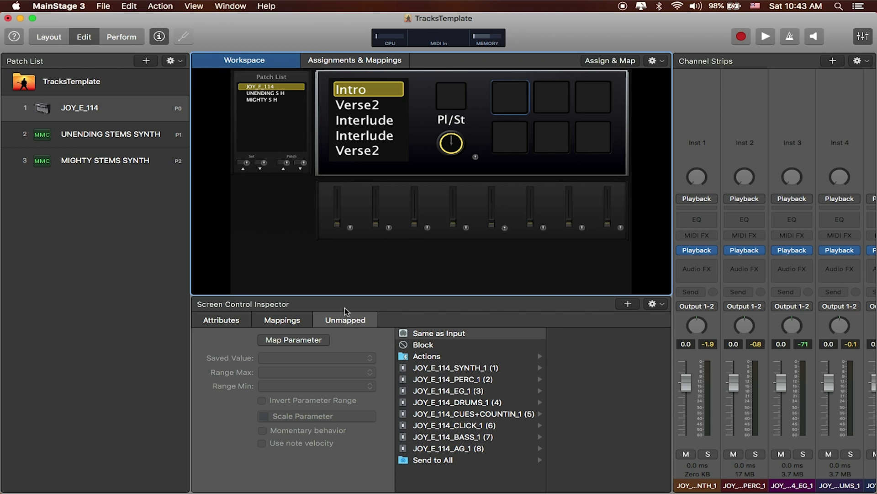
- Map the first pad to JOY_E_114_SYNTH_1 > Playback > Transport > Go to Marker
{"action": "left_click", "coordinate": [482, 372]}
{"action": "left_click", "coordinate": [553, 425]}
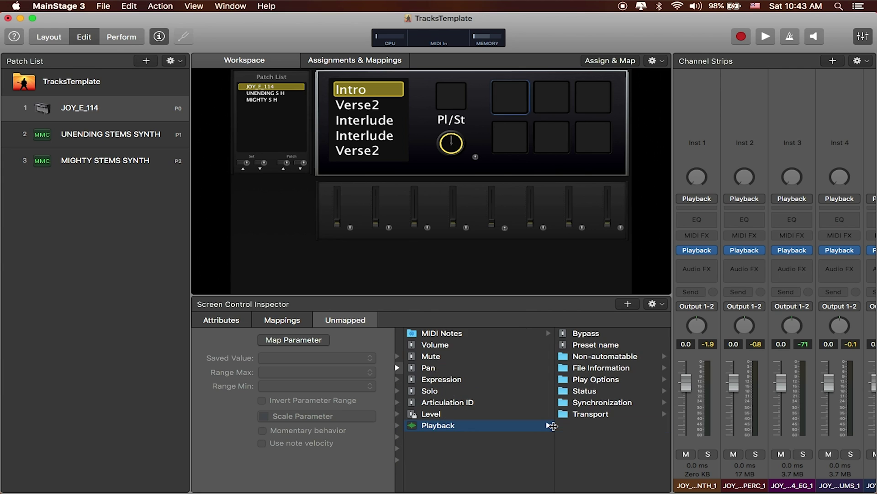
{"action": "left_click", "coordinate": [610, 414]}
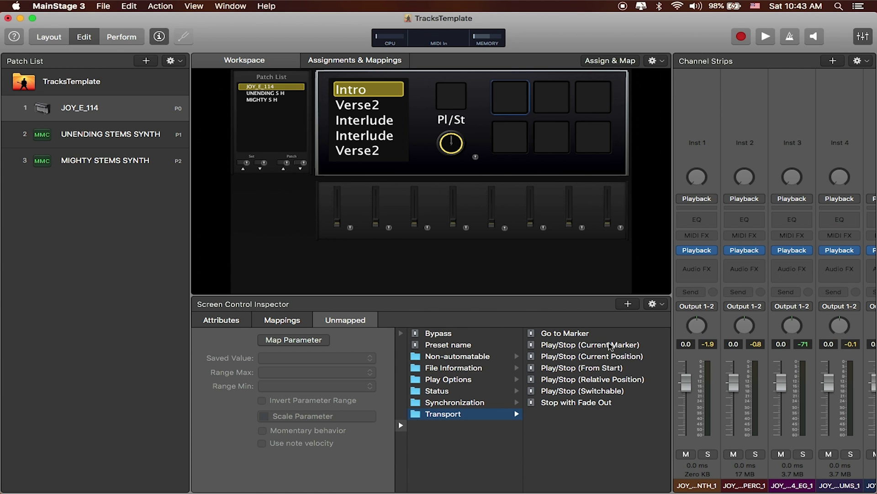
{"action": "left_click", "coordinate": [579, 338]}
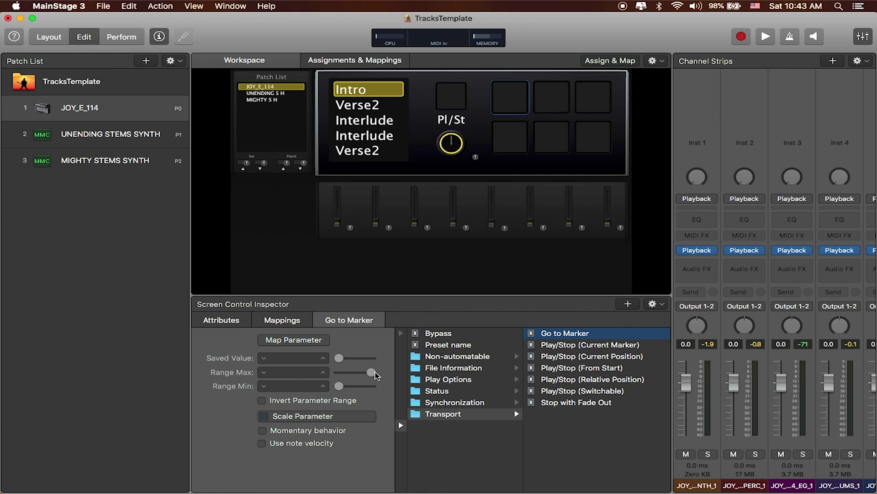
- Set both Range Max and Range Min of the marker mapping to Verse2
{"action": "left_click_drag", "start_coordinate": [371, 373], "coordinate": [334, 374]}
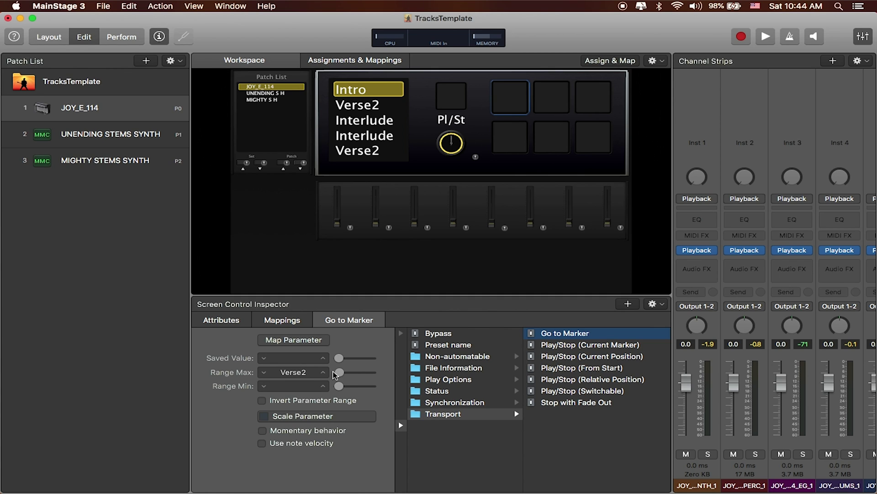
{"action": "left_click", "coordinate": [263, 376]}
{"action": "left_click", "coordinate": [322, 376]}
{"action": "left_click", "coordinate": [338, 387]}
{"action": "left_click_drag", "start_coordinate": [347, 372], "coordinate": [324, 375]}
{"action": "left_click", "coordinate": [323, 373]}
{"action": "left_click", "coordinate": [323, 386]}
- Select the top-middle pad and map it to JOY_E_114_SYNTH_1 Playback Go to Marker
{"action": "left_click", "coordinate": [556, 104]}
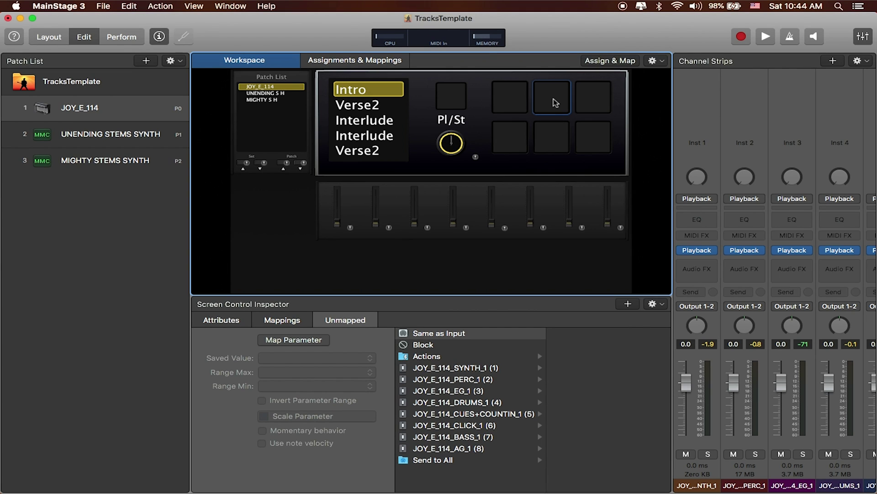
{"action": "left_click", "coordinate": [474, 368]}
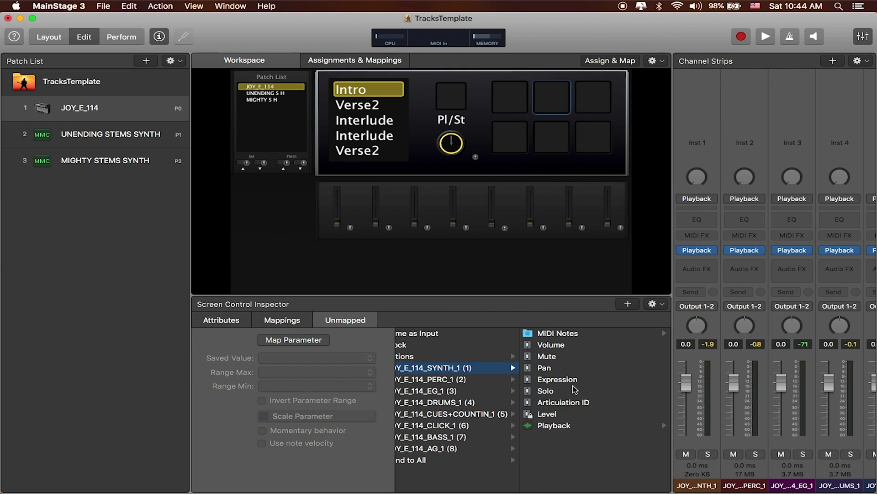
{"action": "left_click", "coordinate": [551, 426]}
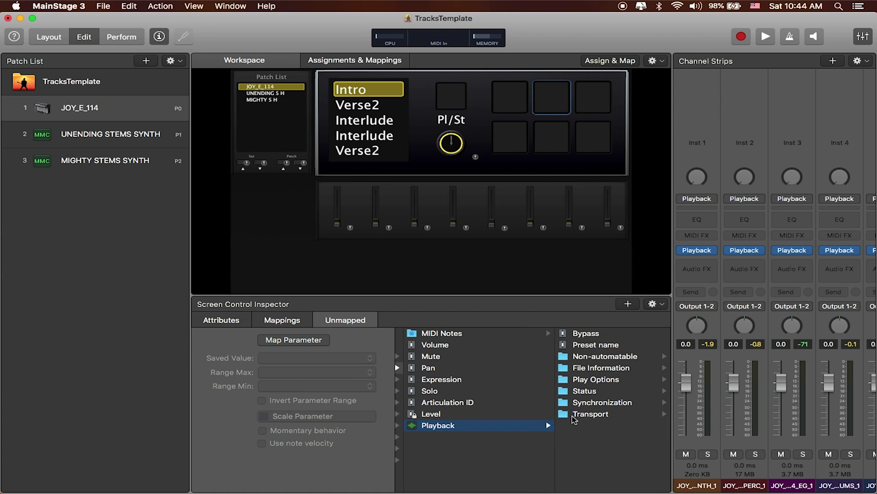
{"action": "left_click", "coordinate": [588, 414]}
{"action": "left_click", "coordinate": [571, 333]}
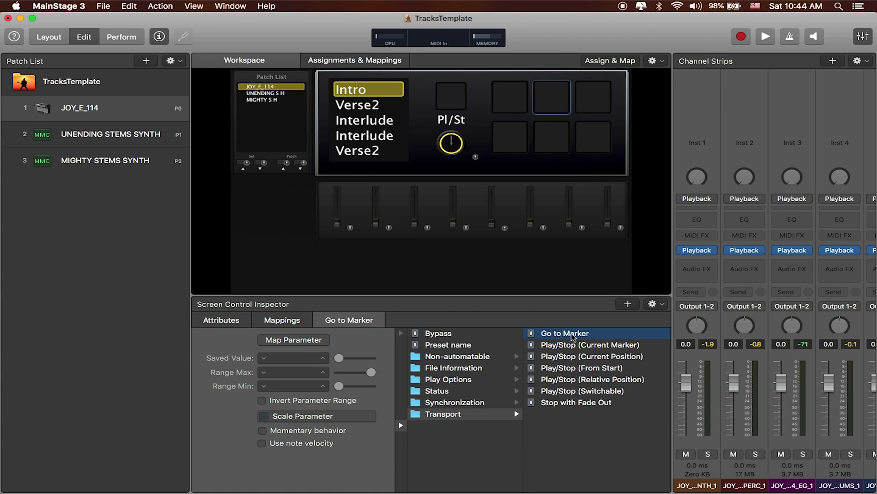
- Set the marker range's Max and Min both to CHORUS
{"action": "left_click_drag", "start_coordinate": [368, 375], "coordinate": [340, 387]}
{"action": "left_click", "coordinate": [324, 386]}
{"action": "left_click", "coordinate": [324, 386]}
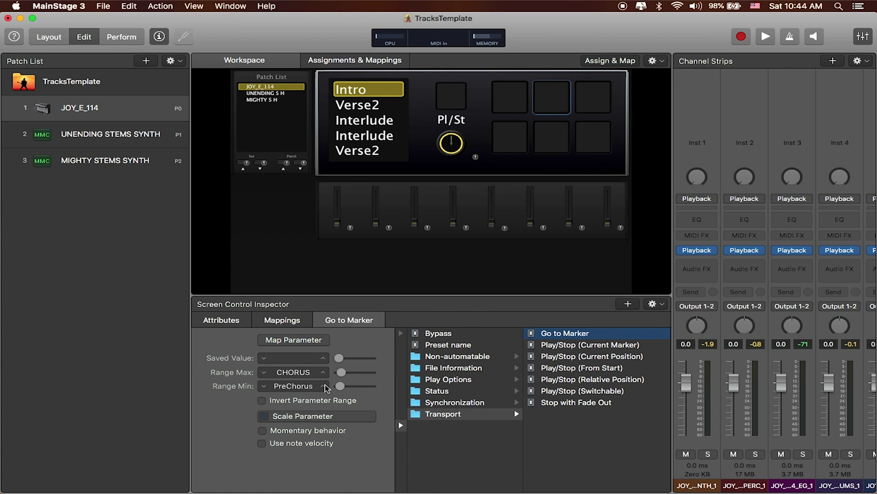
{"action": "left_click", "coordinate": [326, 386]}
- Select the top-right pad and map it to JOY_E_114_SYNTH_1 Playback Go to Marker
{"action": "left_click", "coordinate": [597, 109]}
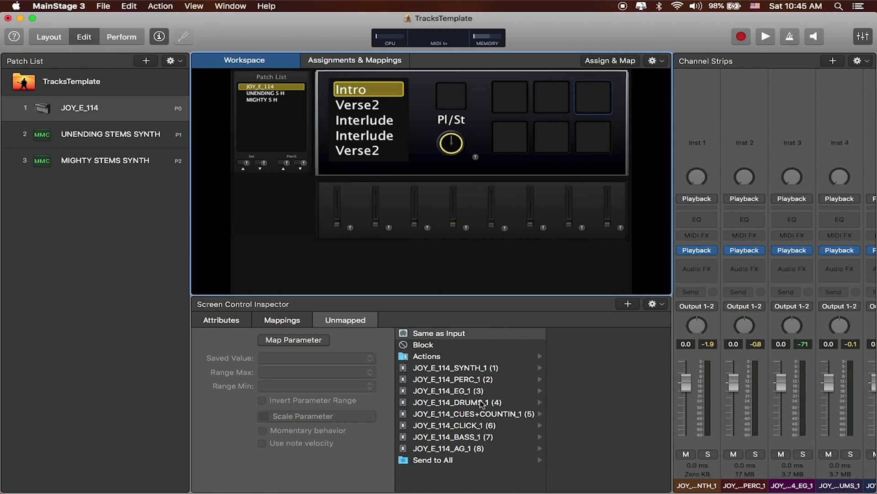
{"action": "left_click", "coordinate": [460, 371]}
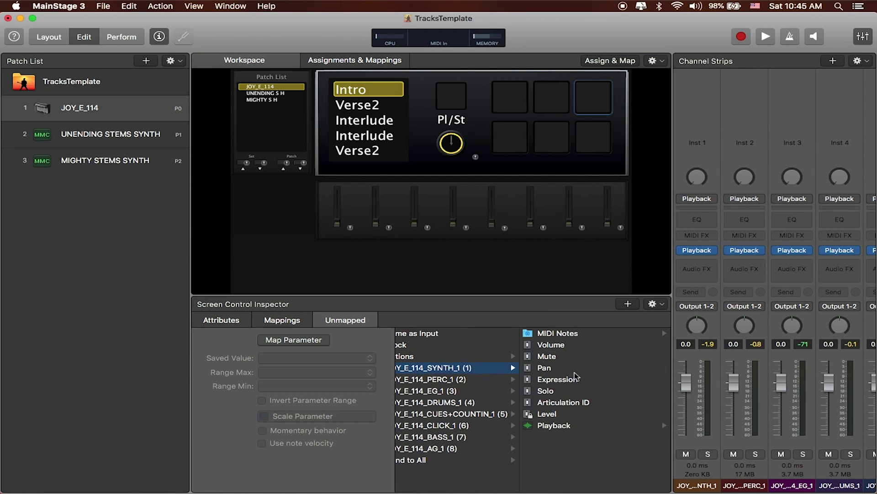
{"action": "left_click", "coordinate": [541, 426]}
{"action": "left_click", "coordinate": [593, 414]}
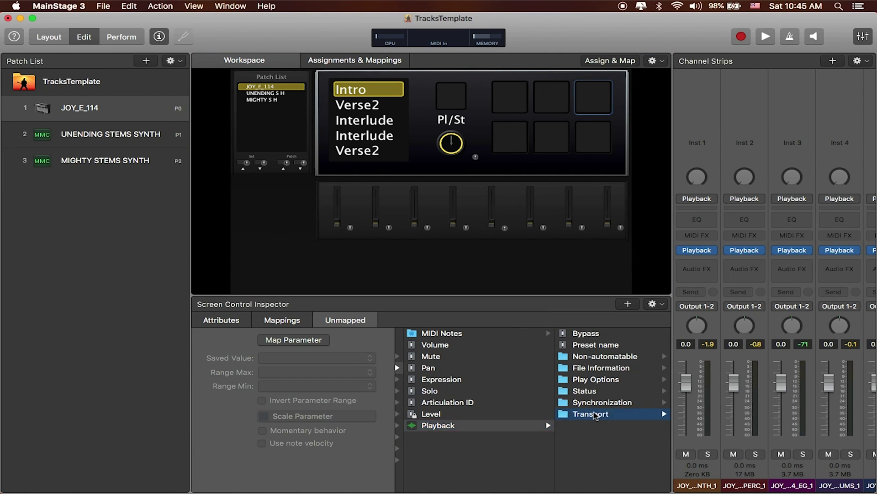
{"action": "left_click", "coordinate": [587, 332]}
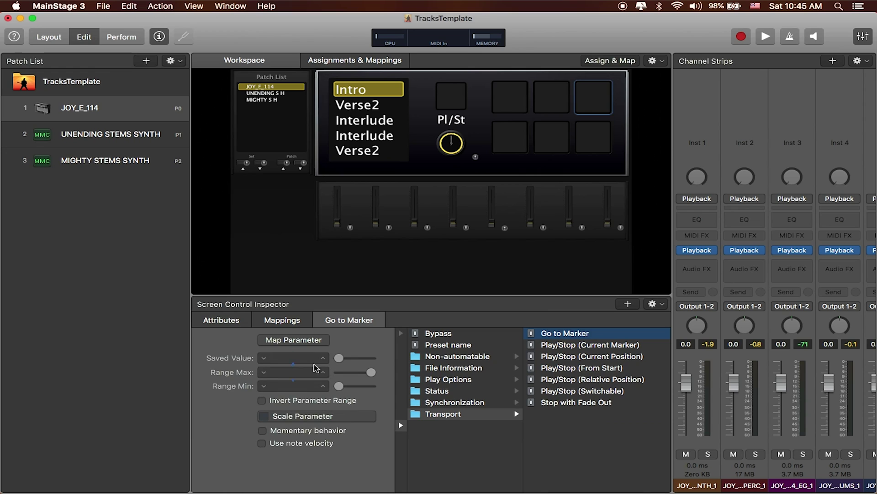
- Set Range Max and Range Min both to BuildBridge
{"action": "left_click_drag", "start_coordinate": [371, 372], "coordinate": [330, 375]}
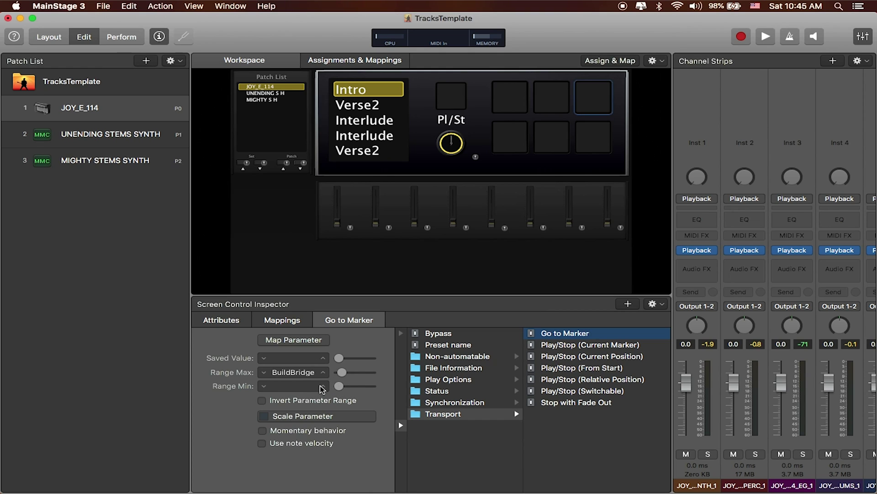
{"action": "left_click", "coordinate": [321, 386]}
{"action": "left_click", "coordinate": [322, 388]}
{"action": "left_click", "coordinate": [323, 387]}
{"action": "left_click", "coordinate": [323, 387]}
{"action": "left_click", "coordinate": [326, 387]}
{"action": "left_click", "coordinate": [327, 386]}
{"action": "left_click", "coordinate": [325, 387]}
{"action": "left_click", "coordinate": [323, 386]}
{"action": "left_click", "coordinate": [322, 386]}
{"action": "left_click", "coordinate": [323, 387]}
{"action": "left_click", "coordinate": [262, 372]}
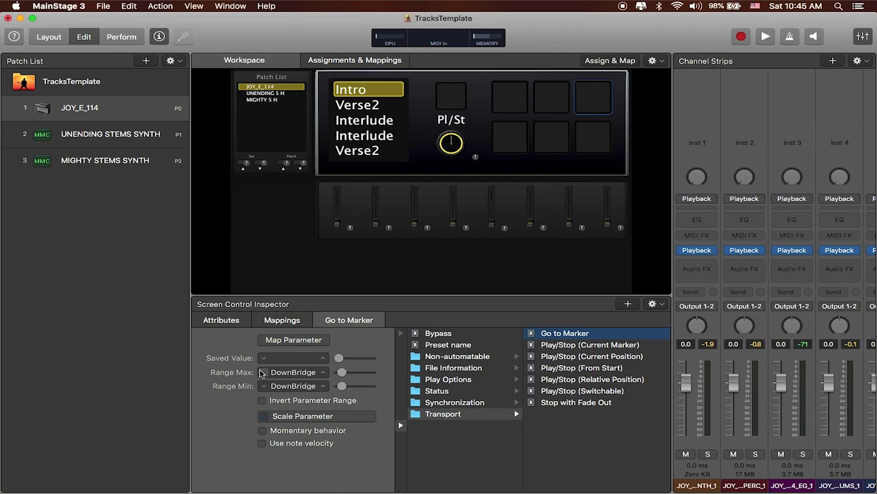
{"action": "left_click", "coordinate": [323, 386]}
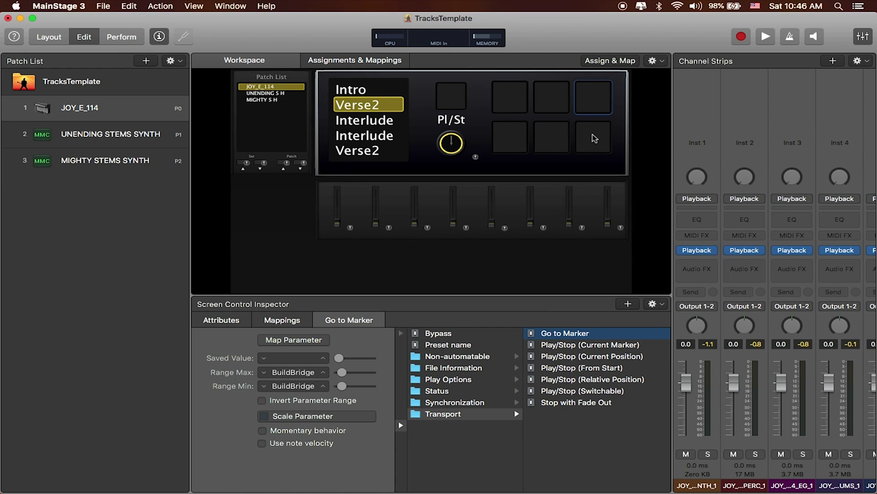
- Select the lower-right pad to show its mapping targets
{"action": "left_click", "coordinate": [592, 154]}
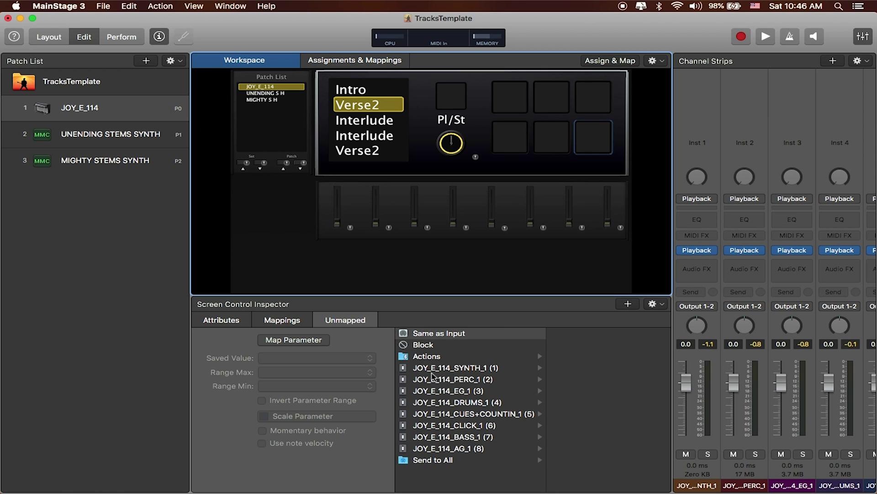
- Map the lower-right pad to JOY_E_114_SYNTH_1 Playback Transport Stop with Fade Out
{"action": "left_click", "coordinate": [459, 369]}
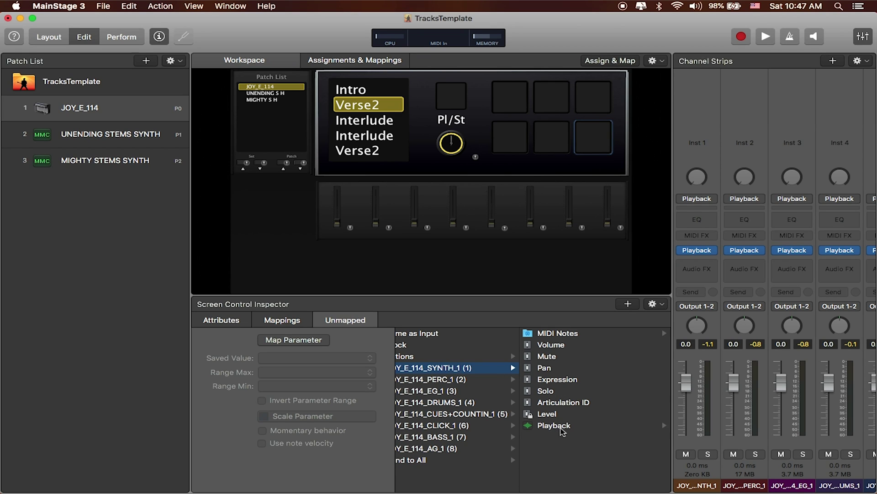
{"action": "left_click", "coordinate": [561, 427]}
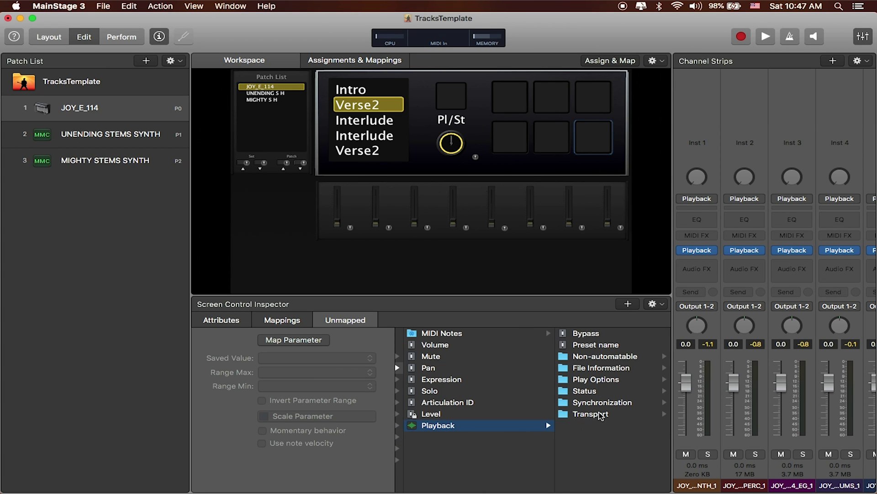
{"action": "left_click", "coordinate": [598, 414]}
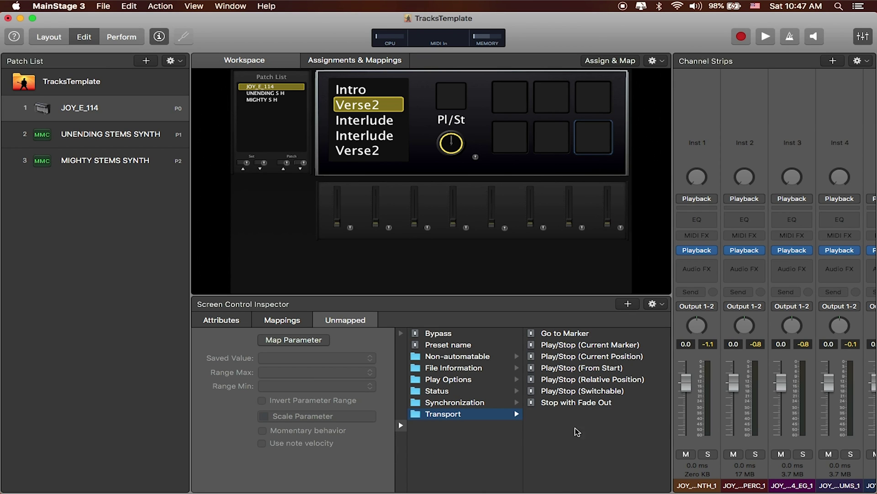
{"action": "left_click", "coordinate": [589, 405]}
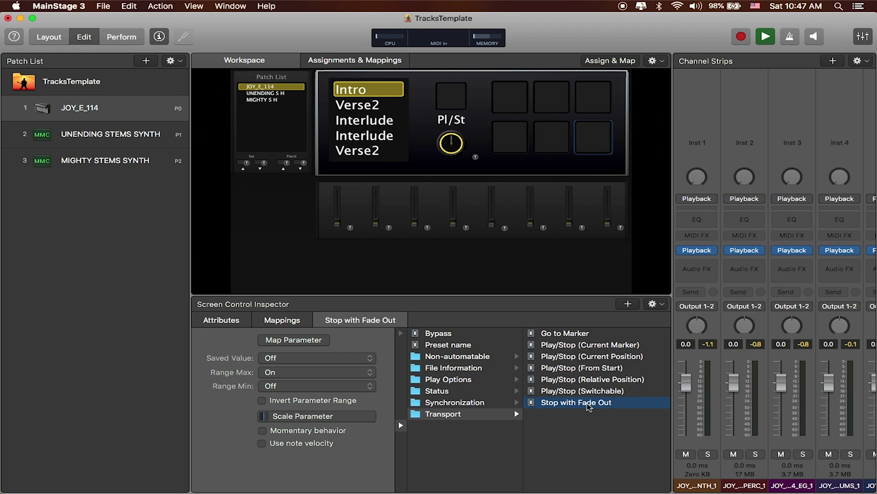
- Select the lower-left pad as the next pad to configure
{"action": "left_click", "coordinate": [565, 158]}
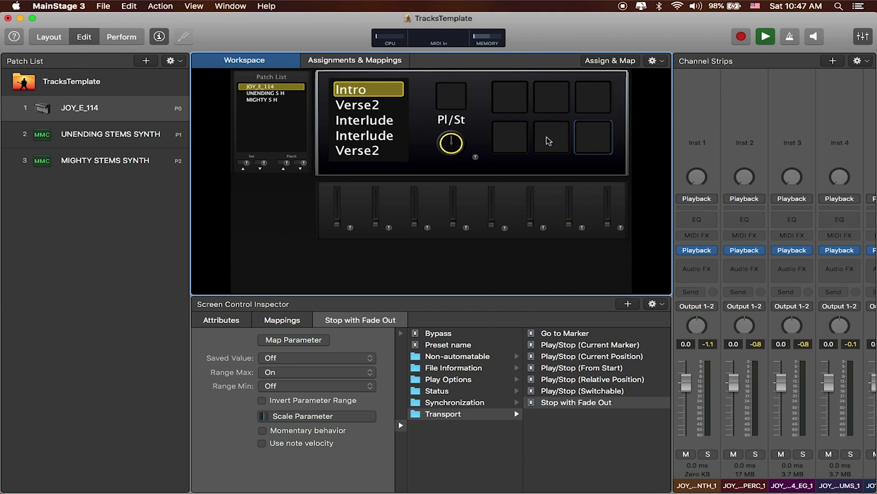
{"action": "left_click", "coordinate": [549, 141]}
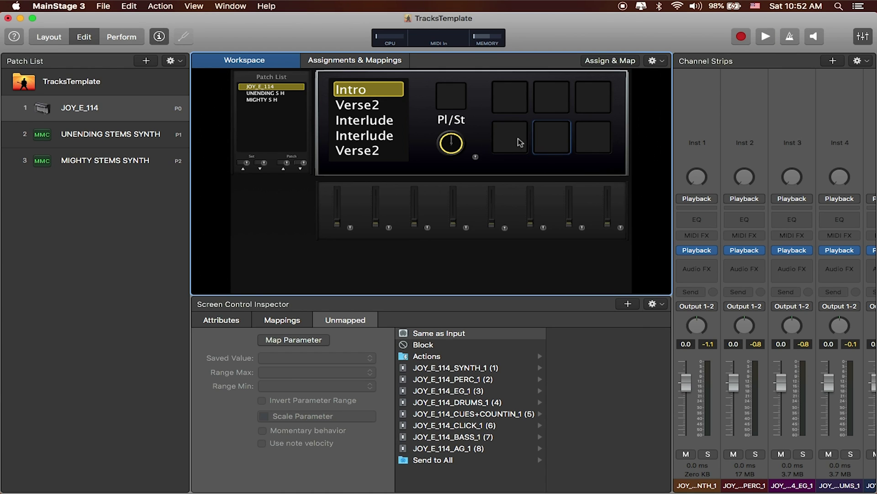
{"action": "left_click", "coordinate": [515, 142]}
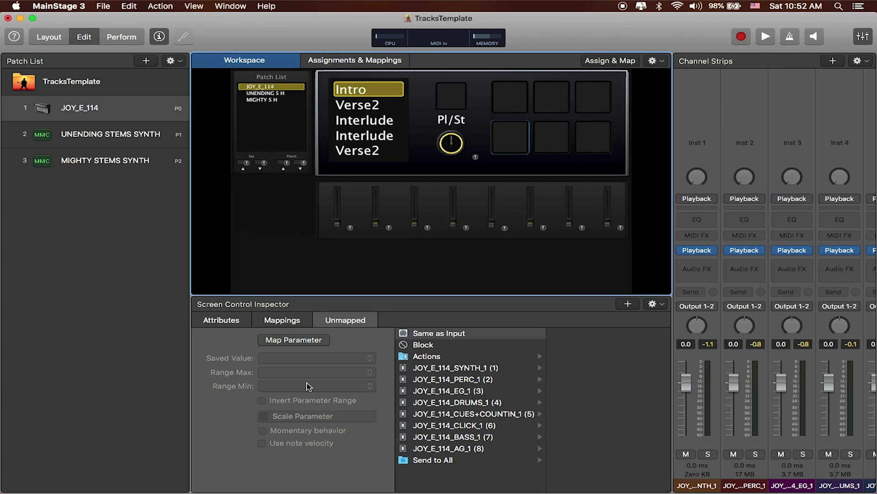
- Use Map Parameter to assign Inst 1 Playback's Go to Next Marker to the middle bottom pad
{"action": "left_click", "coordinate": [553, 142]}
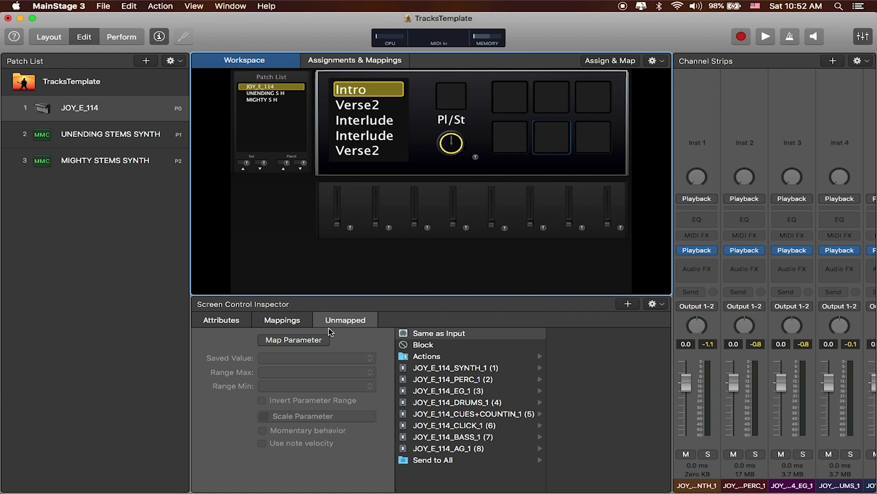
{"action": "left_click", "coordinate": [300, 340]}
{"action": "mouse_move", "coordinate": [698, 250]}
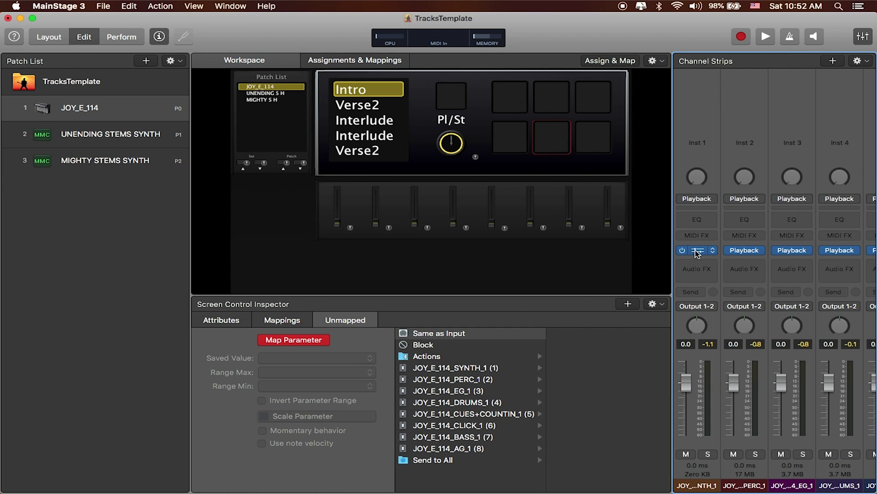
{"action": "left_click", "coordinate": [697, 251]}
{"action": "left_click_drag", "start_coordinate": [416, 59], "coordinate": [398, 45]}
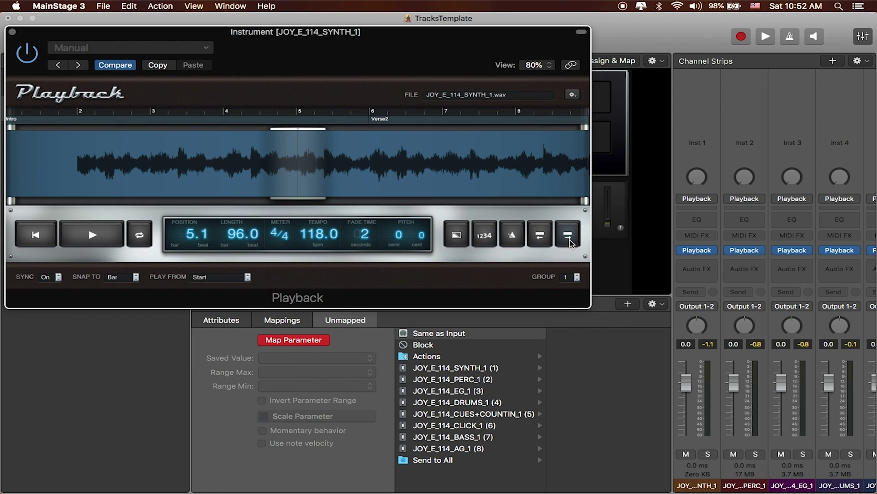
{"action": "left_click", "coordinate": [568, 236]}
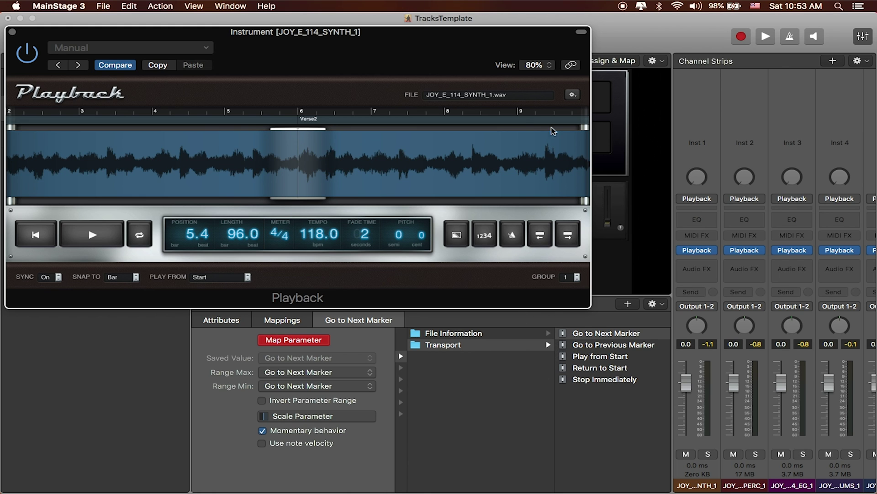
- Move the Playback window aside, select another pad, and reposition the window
{"action": "left_click_drag", "start_coordinate": [398, 38], "coordinate": [825, 203]}
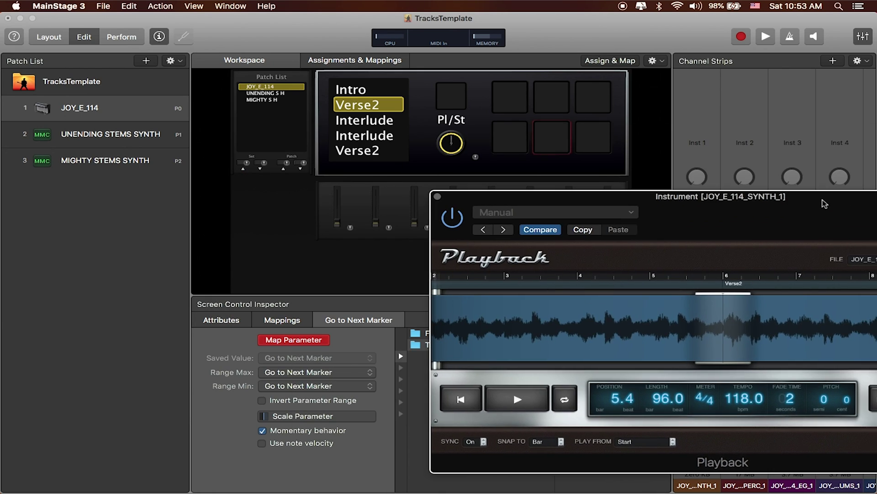
{"action": "left_click", "coordinate": [505, 143]}
{"action": "left_click_drag", "start_coordinate": [701, 197], "coordinate": [466, 56]}
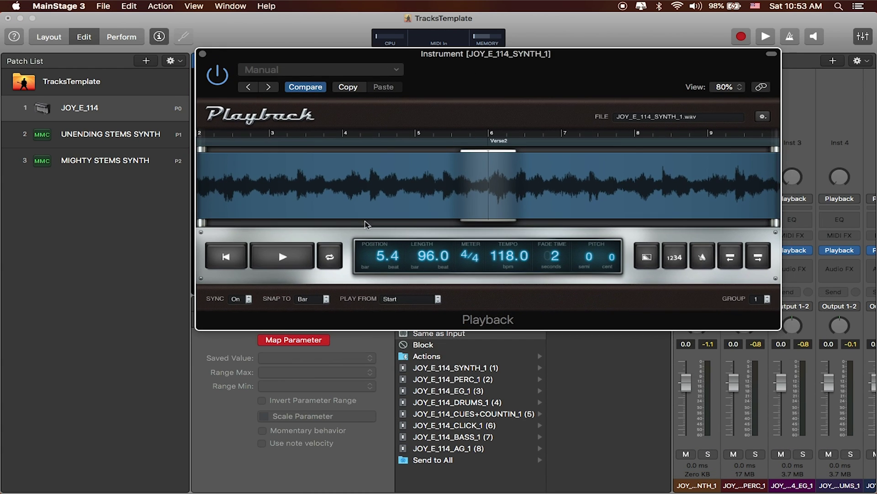
- Assign the Playback Cycle button to the pad and end Map Parameter learn mode
{"action": "left_click", "coordinate": [331, 258]}
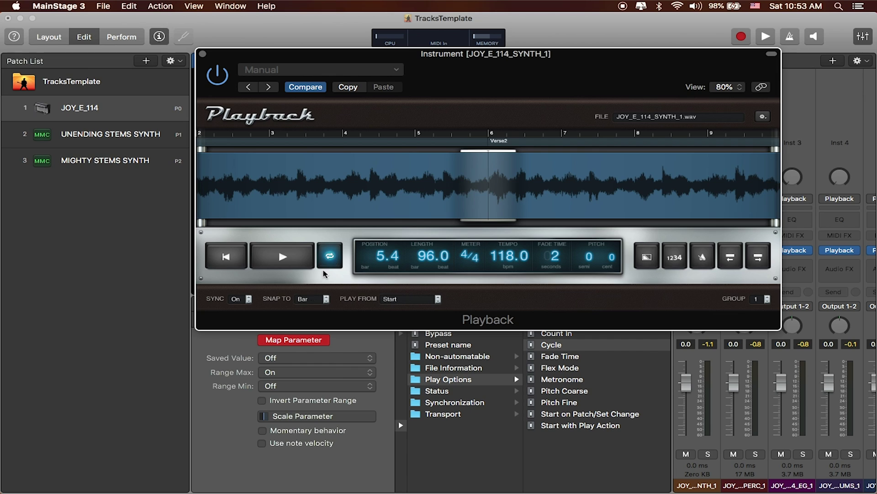
{"action": "left_click", "coordinate": [301, 340]}
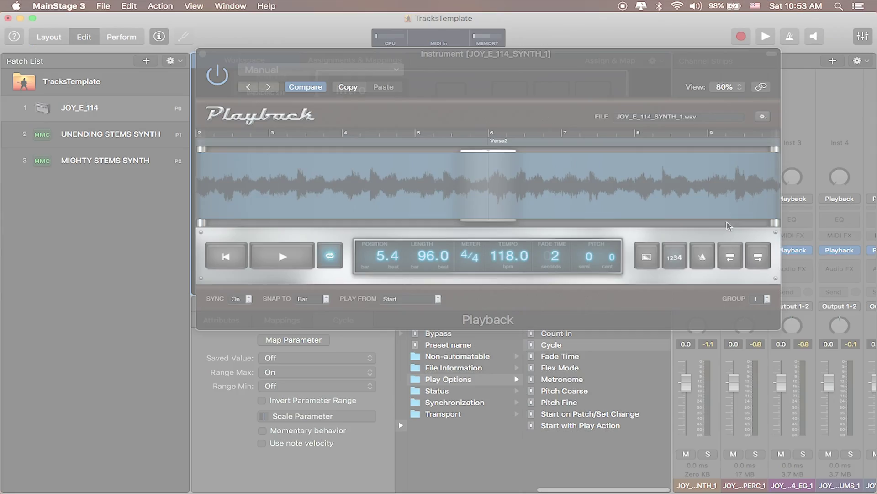